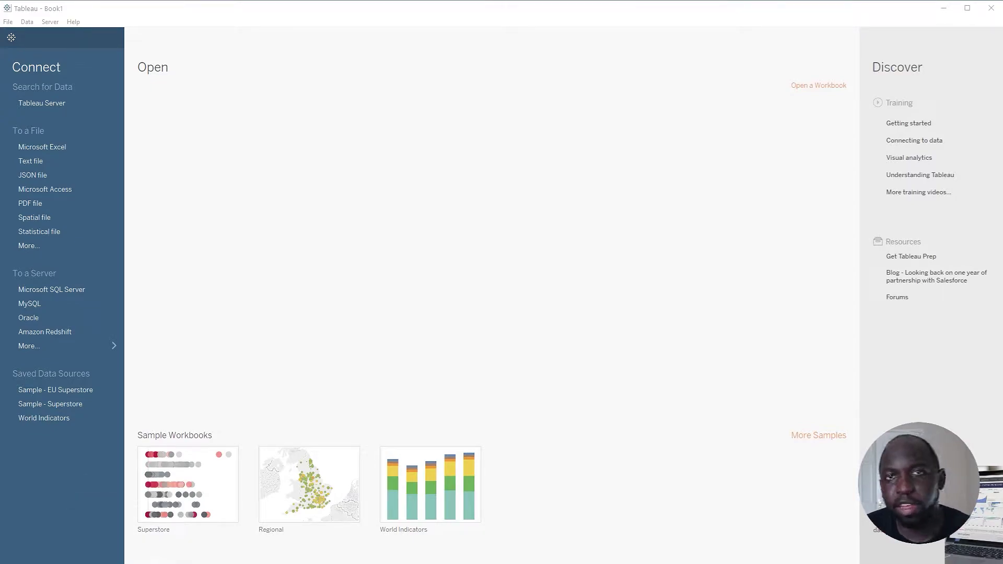
- Connect to the Microsoft Excel workbook BetaBookshop.xlsx as the data source
{"action": "left_click", "coordinate": [36, 148]}
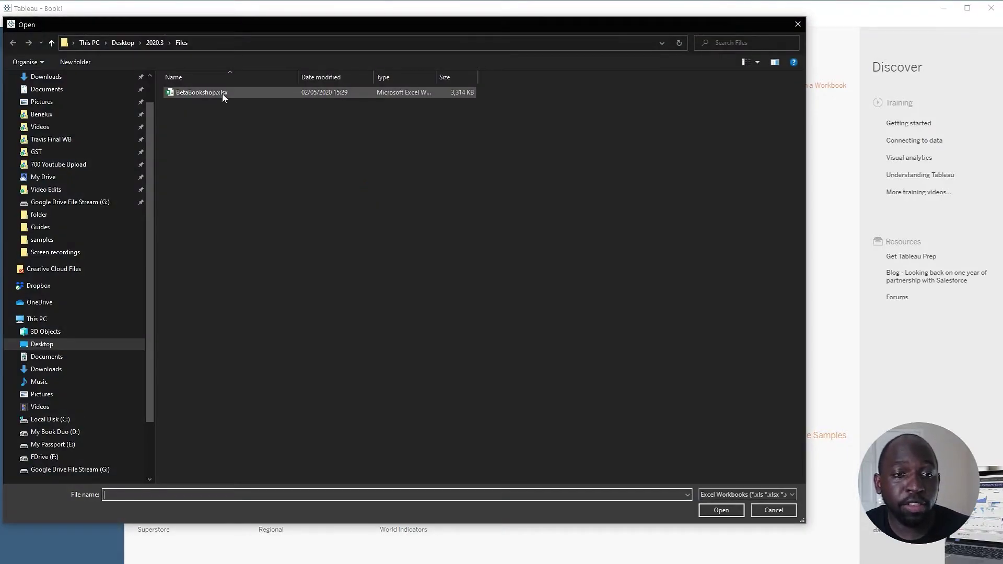
{"action": "left_click", "coordinate": [222, 92]}
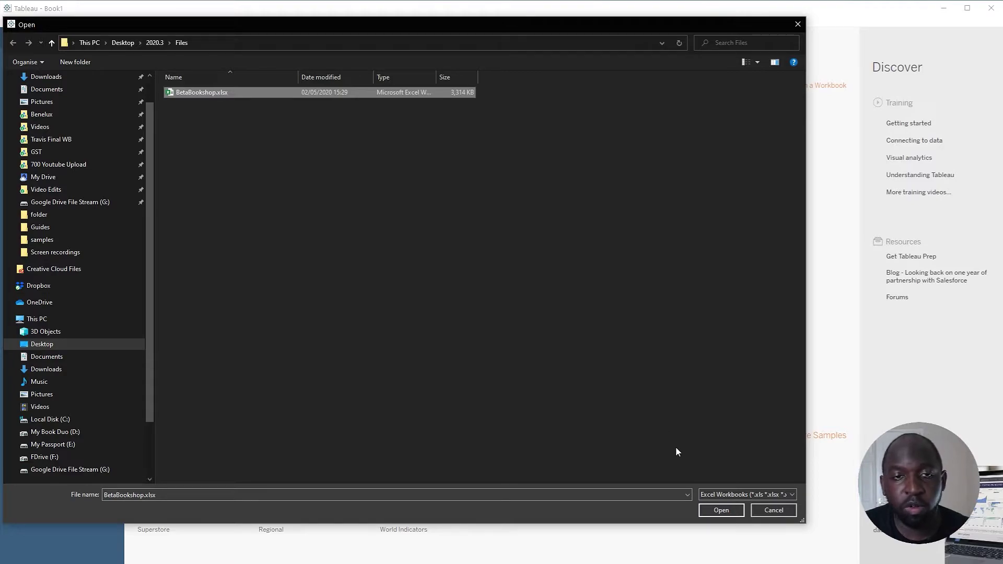
{"action": "left_click", "coordinate": [707, 510]}
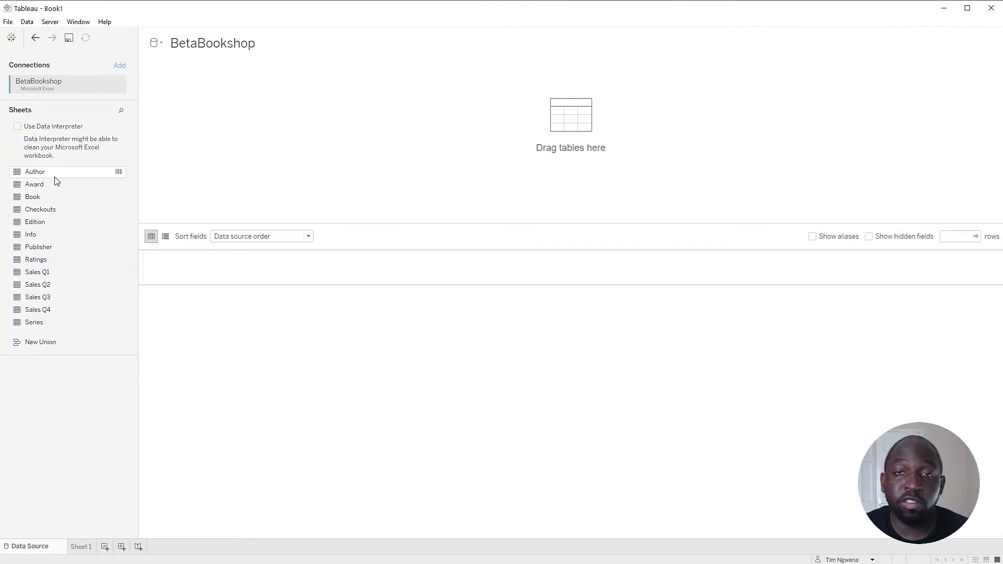
- Put Author on the canvas and relate Book to it on Auth ID = AuthID (Book)
{"action": "left_click_drag", "start_coordinate": [49, 172], "coordinate": [235, 141]}
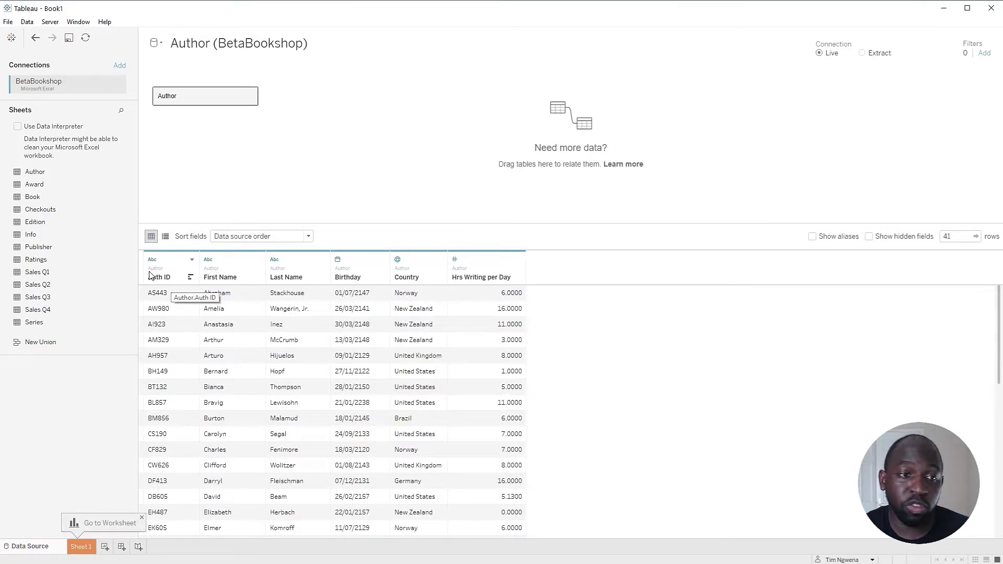
{"action": "left_click_drag", "start_coordinate": [33, 197], "coordinate": [322, 98]}
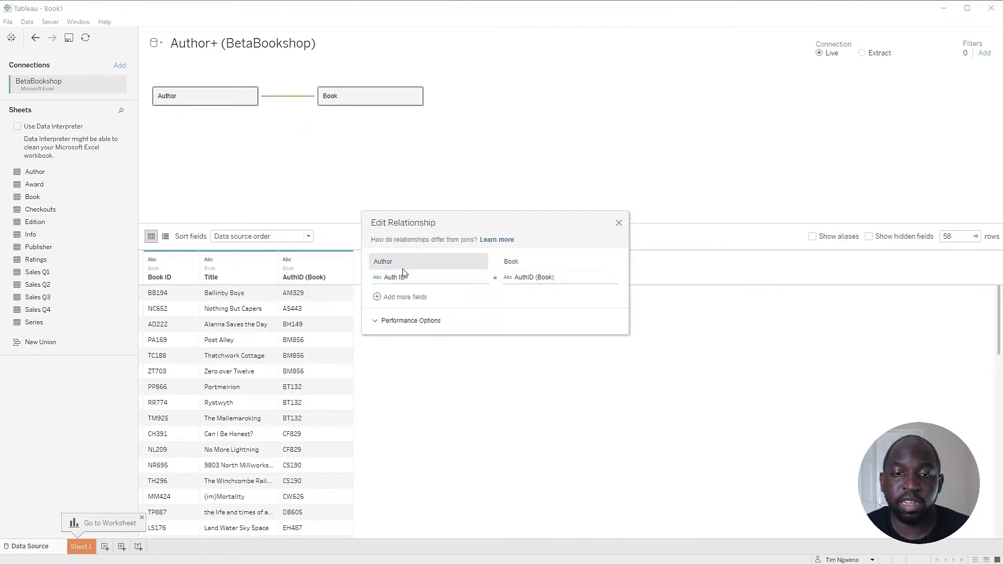
- Close the relationship settings and preview the Info sheet's 58 rows in View Data, moved aside
{"action": "left_click", "coordinate": [617, 227]}
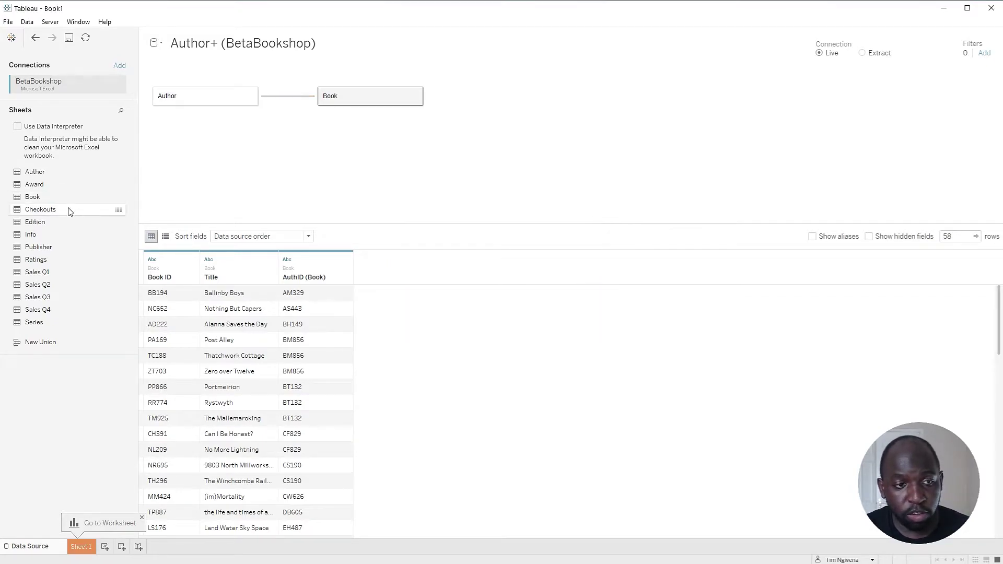
{"action": "left_click", "coordinate": [118, 234]}
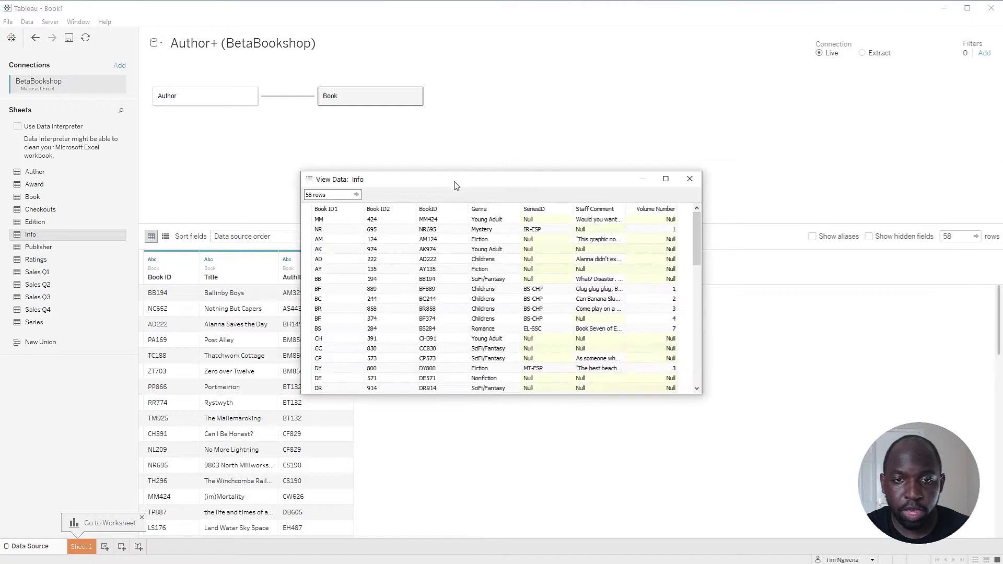
{"action": "left_click_drag", "start_coordinate": [455, 182], "coordinate": [511, 147]}
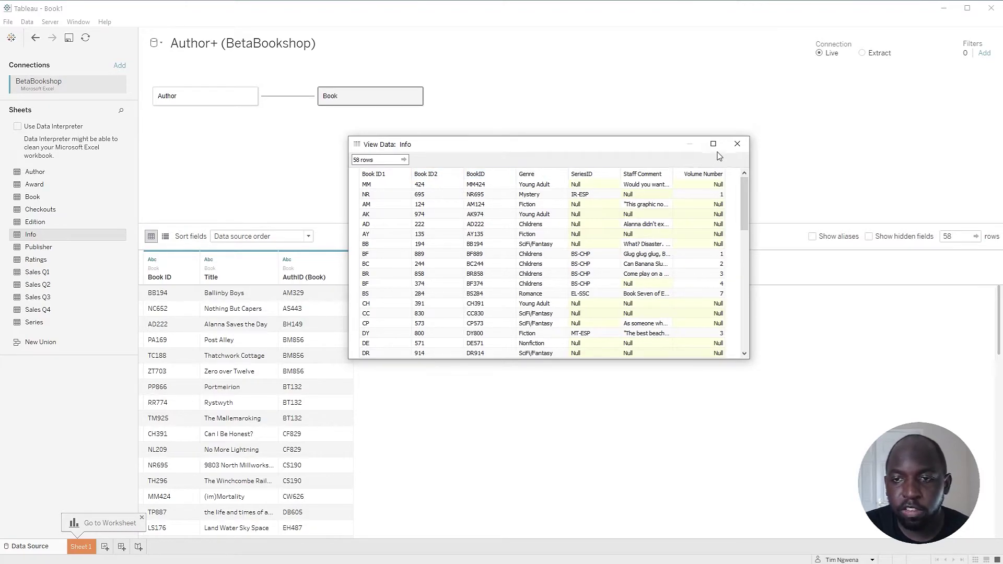
{"action": "left_click", "coordinate": [738, 144]}
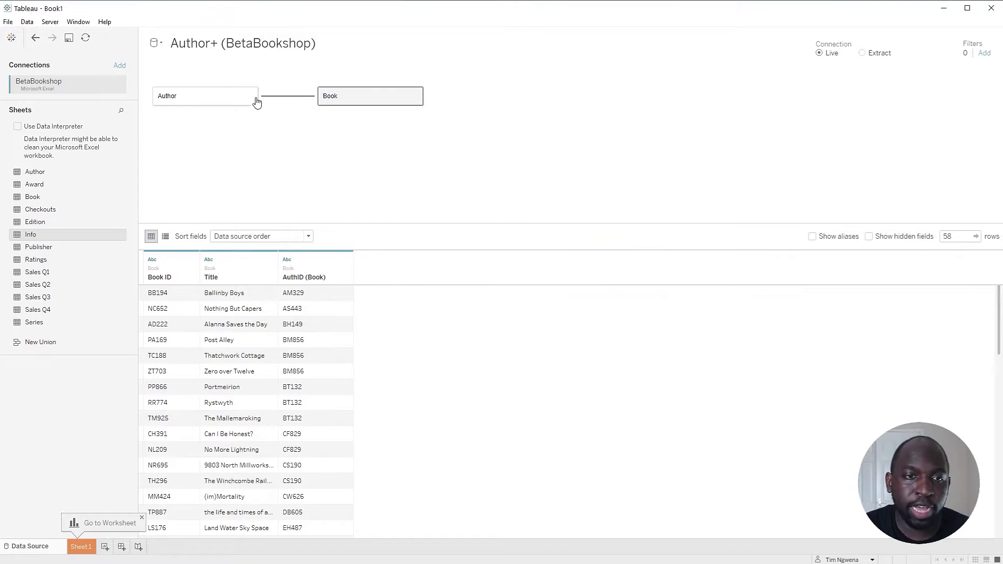
{"action": "left_click", "coordinate": [250, 96]}
{"action": "key", "text": "Escape"}
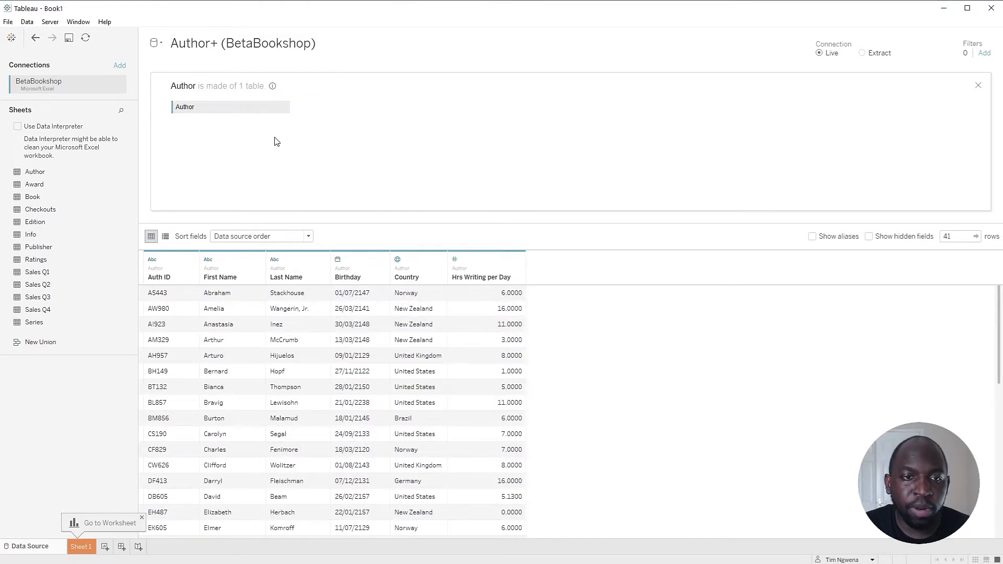
{"action": "left_click_drag", "start_coordinate": [49, 239], "coordinate": [360, 125]}
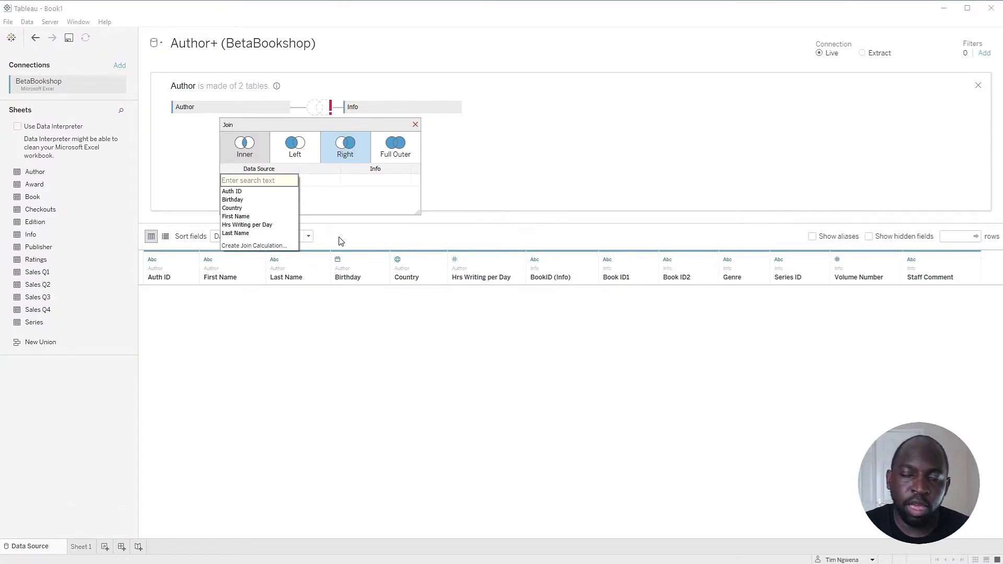
{"action": "left_click", "coordinate": [415, 125]}
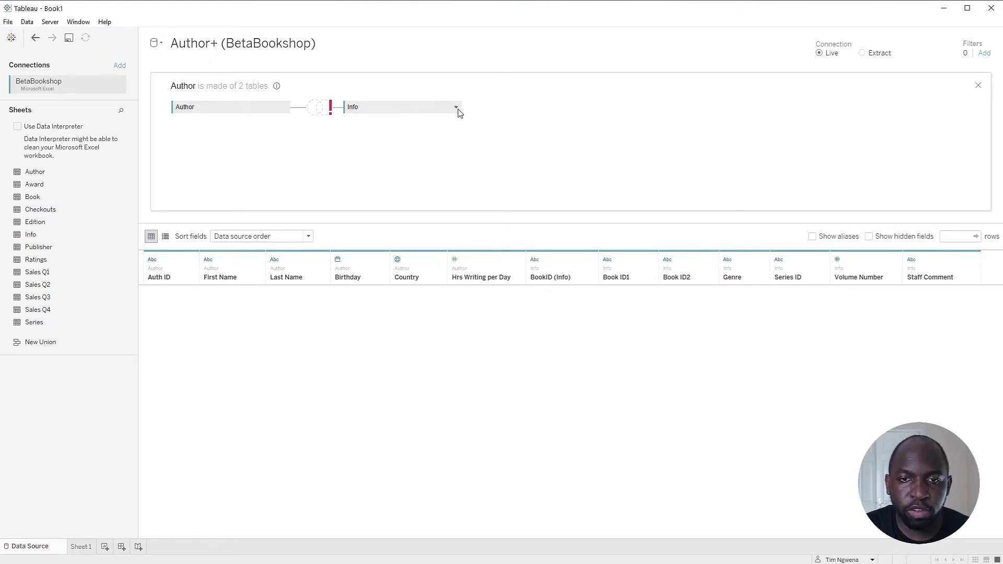
{"action": "left_click", "coordinate": [457, 108]}
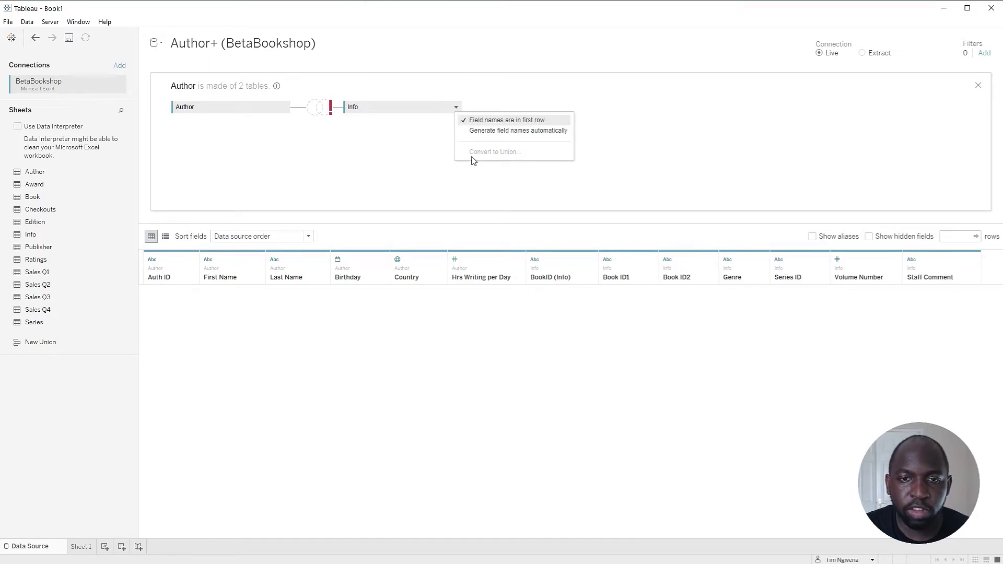
{"action": "left_click", "coordinate": [457, 109]}
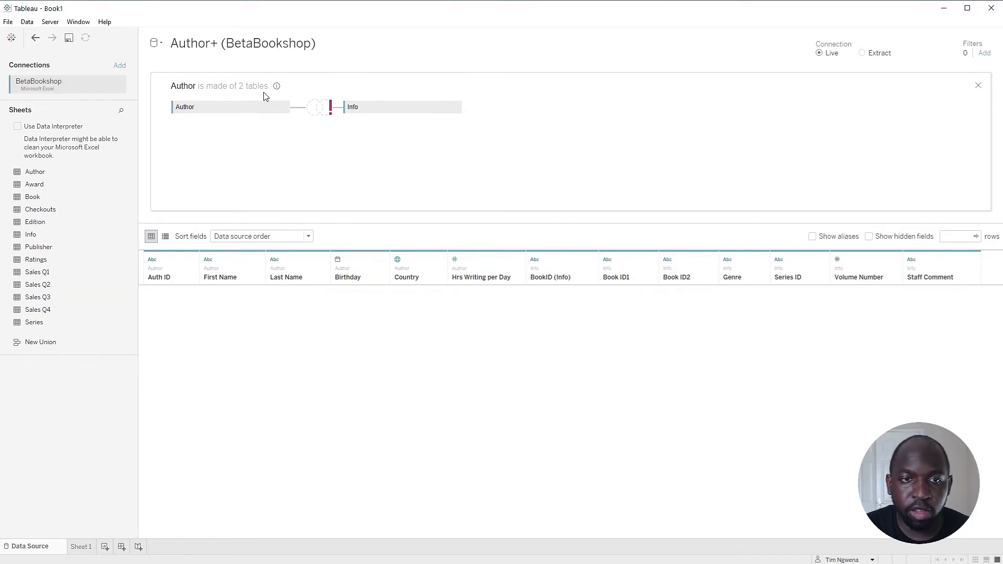
{"action": "left_click", "coordinate": [35, 38]}
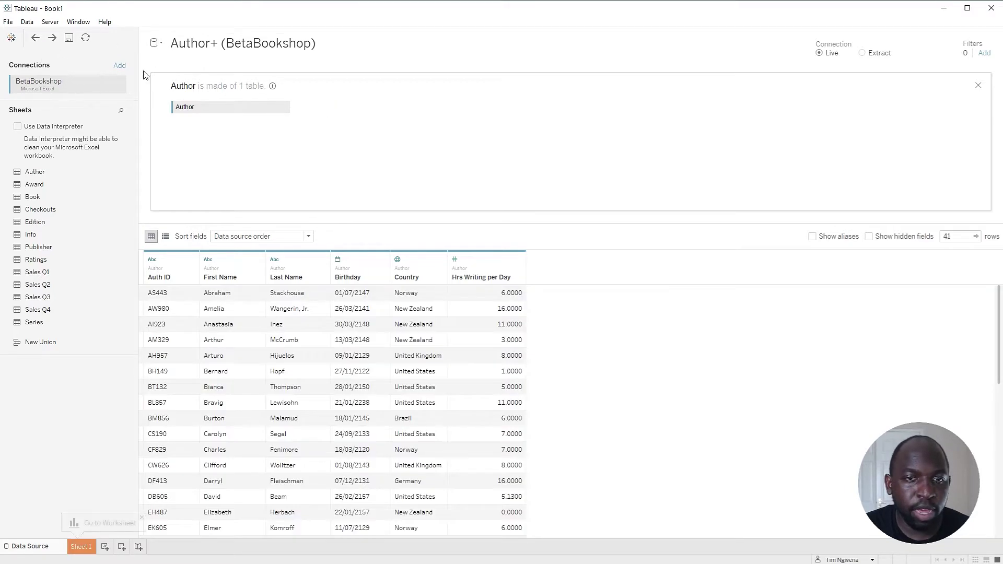
{"action": "left_click", "coordinate": [978, 85]}
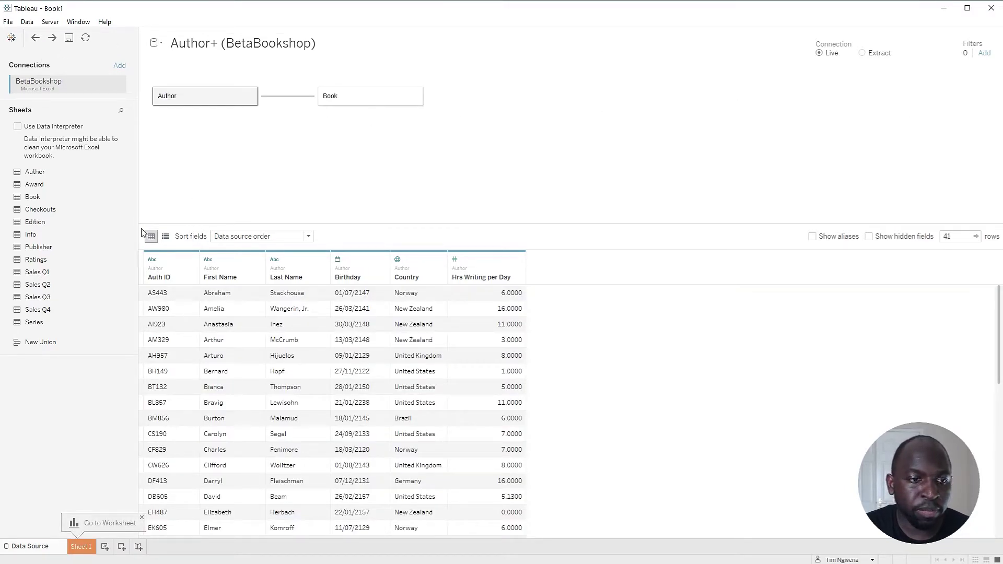
- Relate Info to Book on Book ID = BookID (Info), then open the Info field choices
{"action": "left_click_drag", "start_coordinate": [36, 235], "coordinate": [491, 107]}
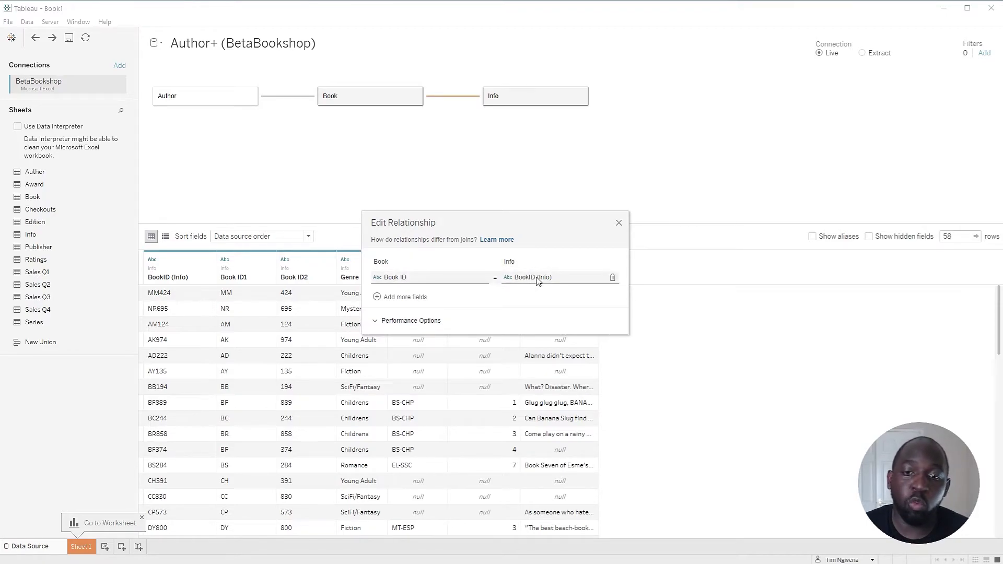
{"action": "left_click", "coordinate": [541, 281]}
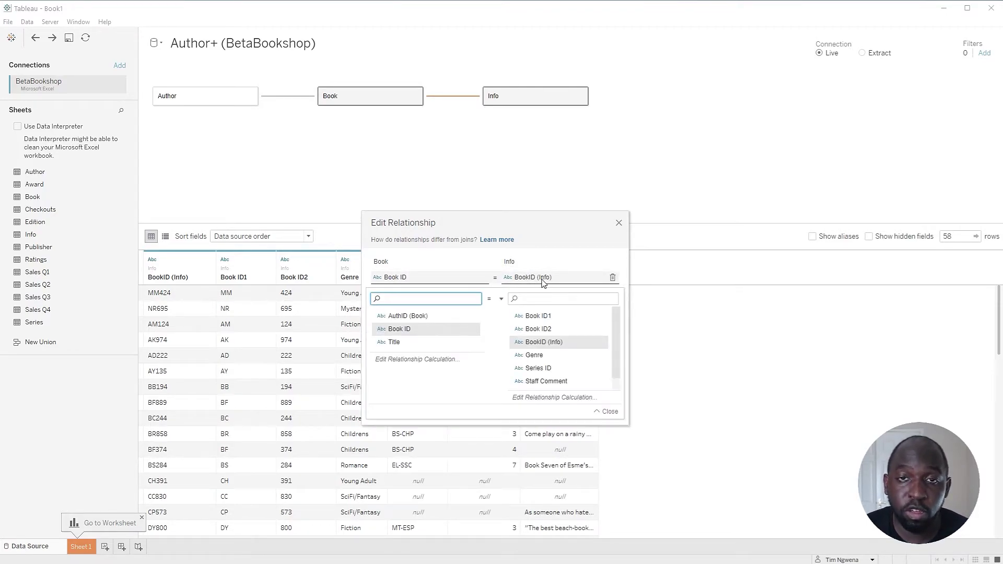
{"action": "left_click", "coordinate": [548, 398]}
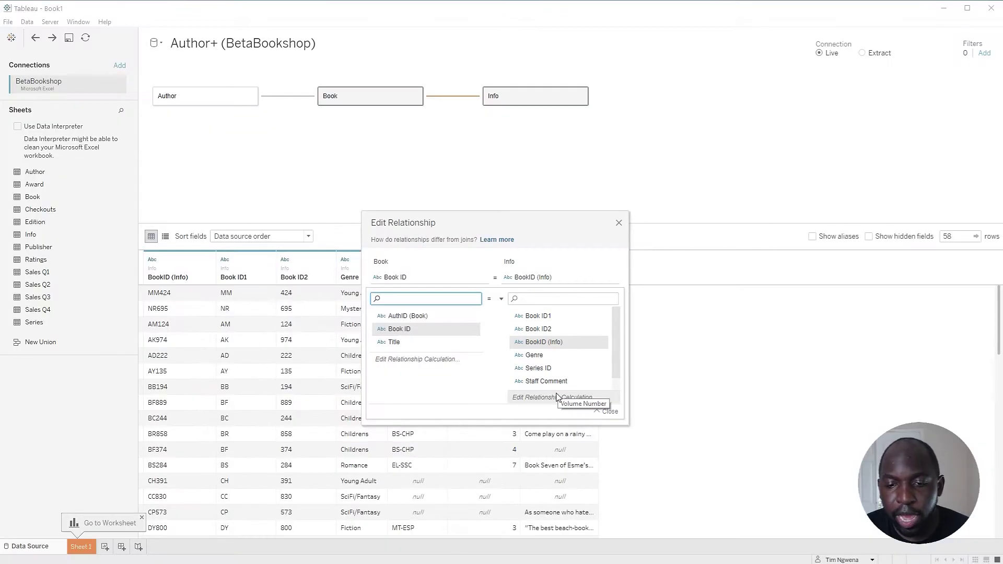
- Replace the Info side of the Book–Info relationship with the calculation [Book ID1]+[Book ID2]
{"action": "left_click", "coordinate": [557, 396]}
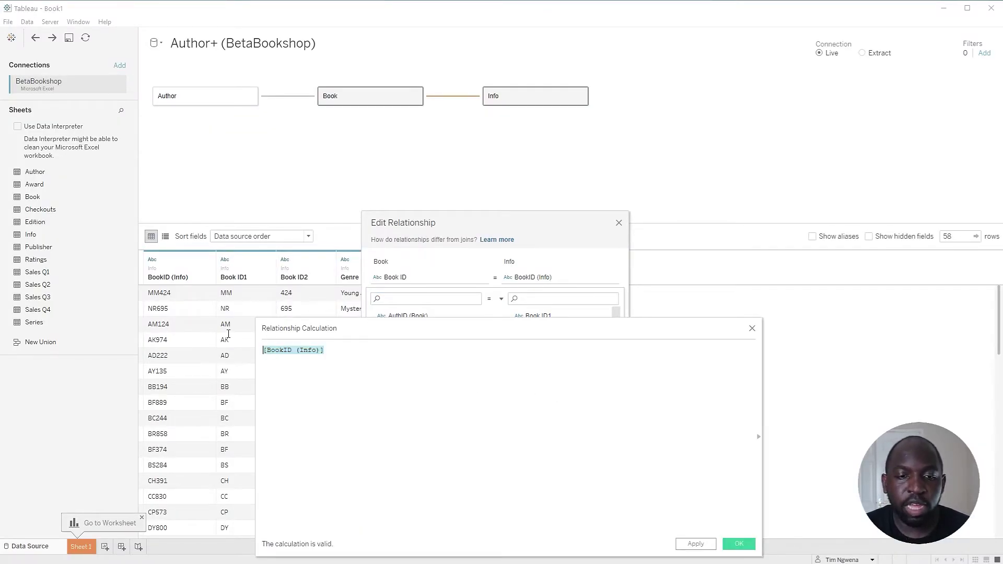
{"action": "scroll", "coordinate": [368, 378], "scroll_direction": "up", "scroll_amount": 3, "text": "ctrl"}
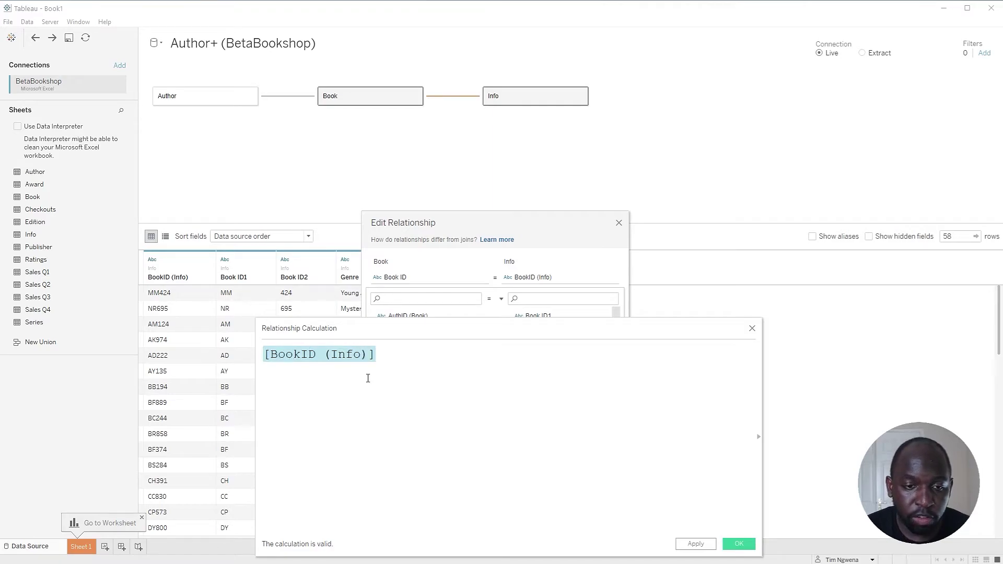
{"action": "left_click", "coordinate": [434, 371]}
{"action": "key", "text": "ctrl+a"}
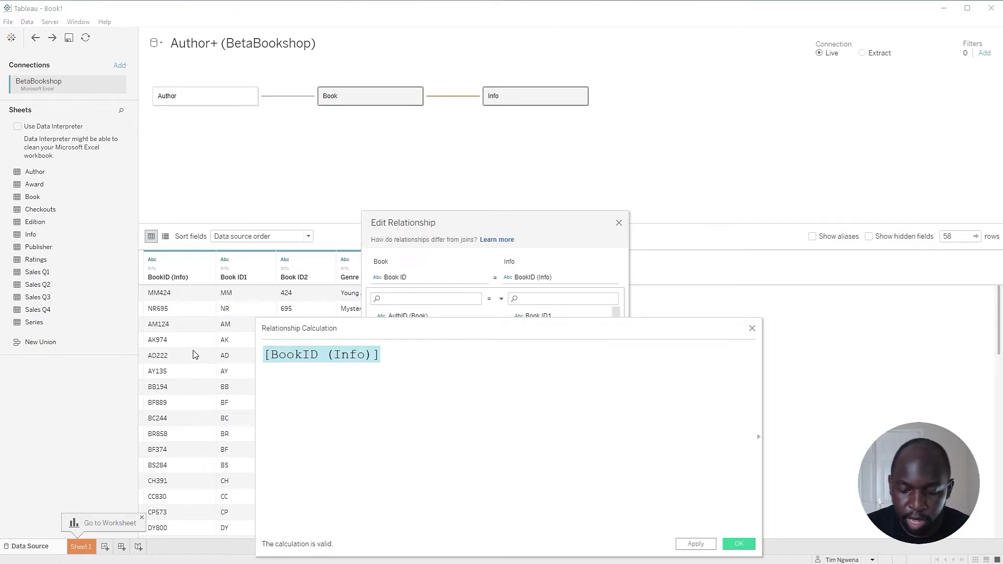
{"action": "key", "text": "Delete"}
{"action": "type", "text": "bo"}
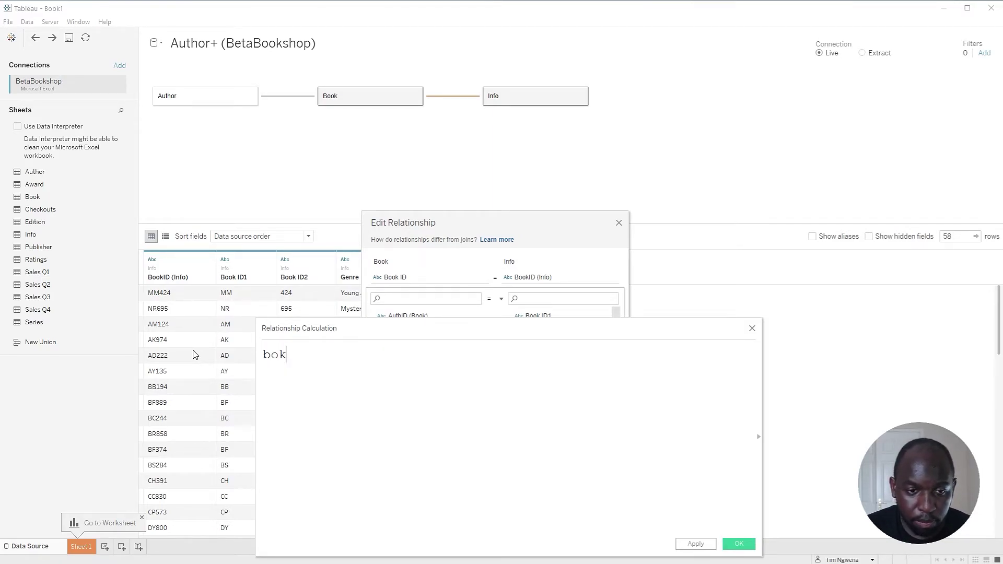
{"action": "key", "text": "Return"}
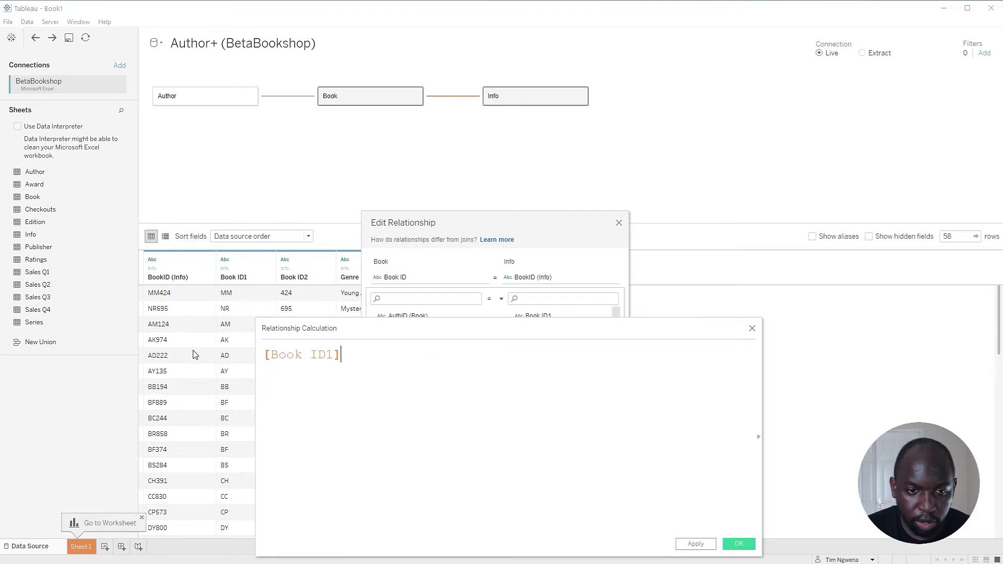
{"action": "type", "text": "+bo"}
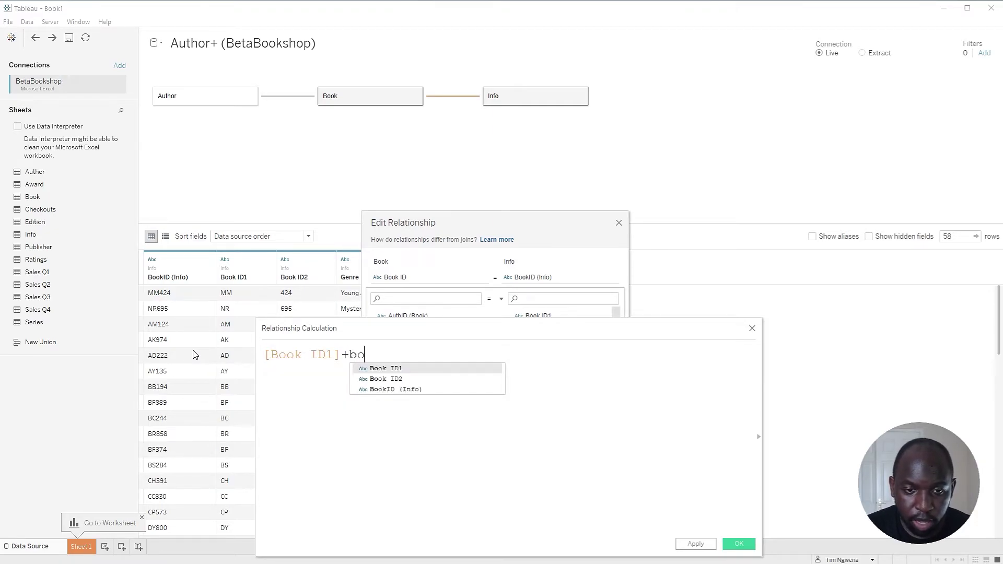
{"action": "key", "text": "Down"}
{"action": "key", "text": "Return"}
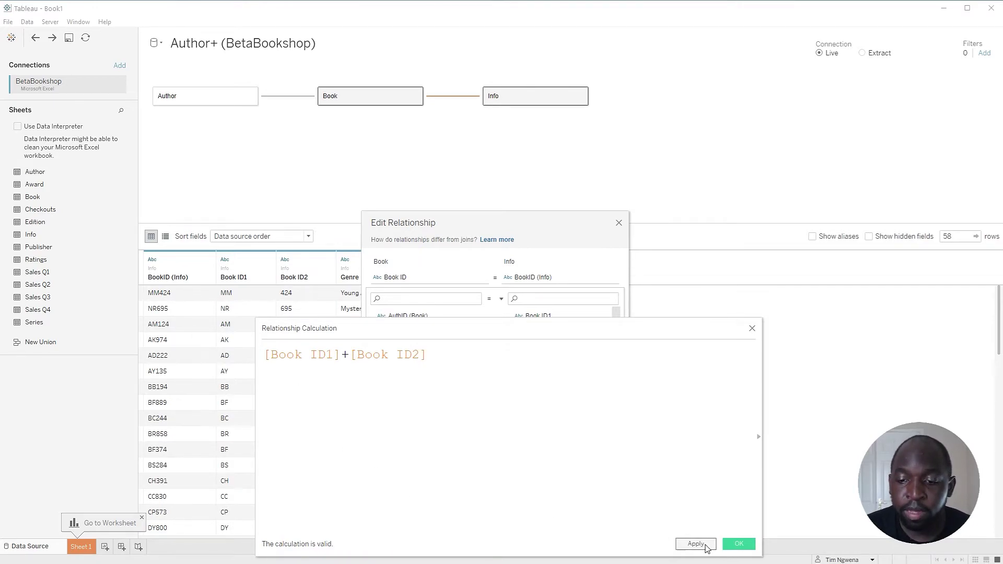
{"action": "left_click", "coordinate": [737, 545]}
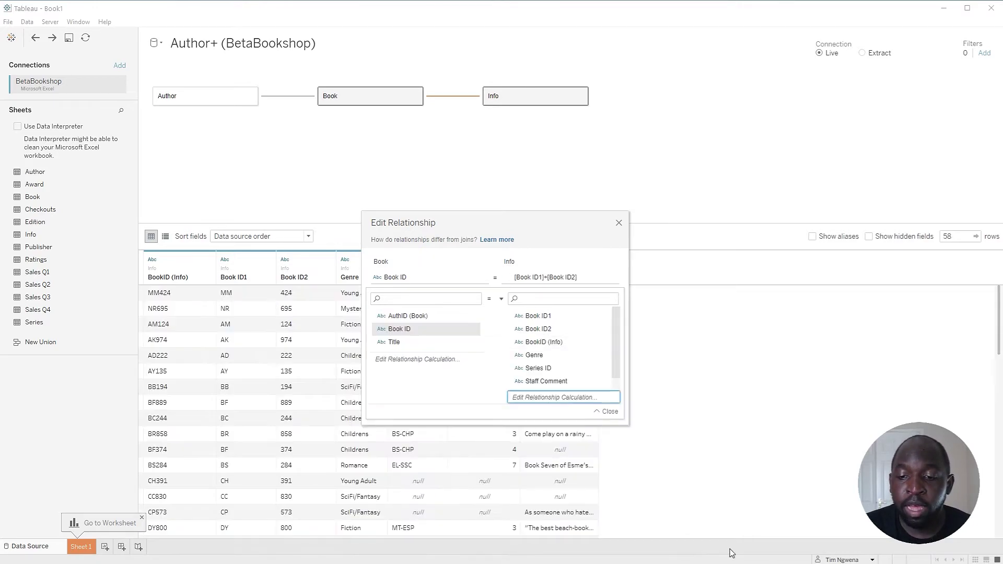
{"action": "left_click", "coordinate": [622, 222]}
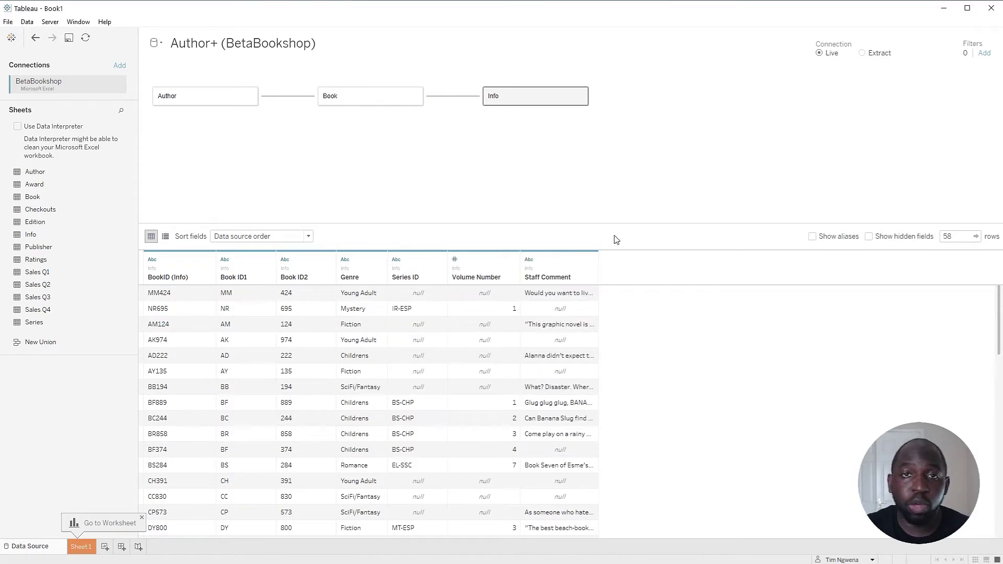
- On Sheet 1, put Auth ID, First Name, Last Name, Title and Genre on Rows
{"action": "left_click", "coordinate": [78, 547]}
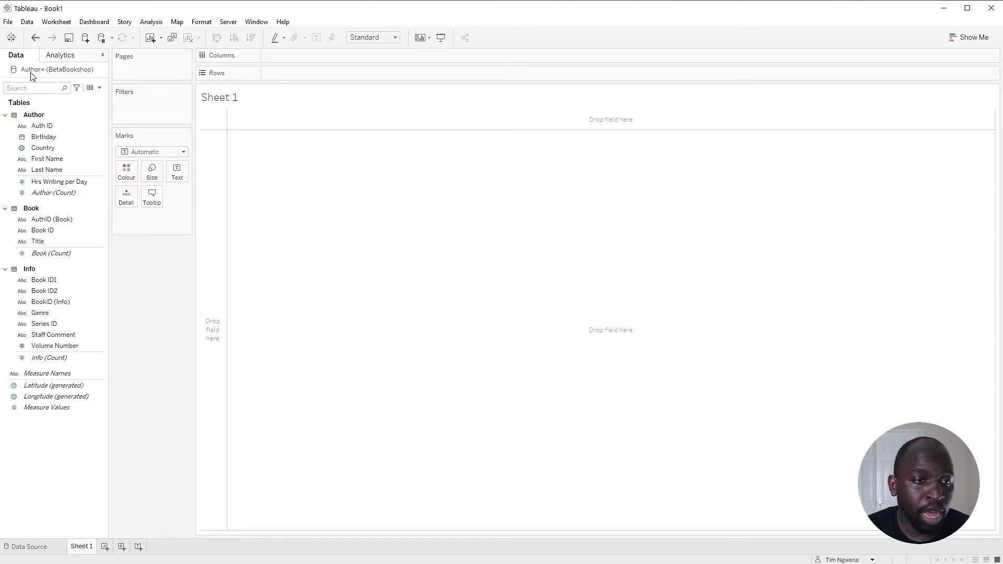
{"action": "left_click", "coordinate": [55, 127]}
{"action": "left_click_drag", "start_coordinate": [54, 128], "coordinate": [292, 73]}
{"action": "left_click", "coordinate": [47, 159]}
{"action": "left_click_drag", "start_coordinate": [47, 158], "coordinate": [443, 74]}
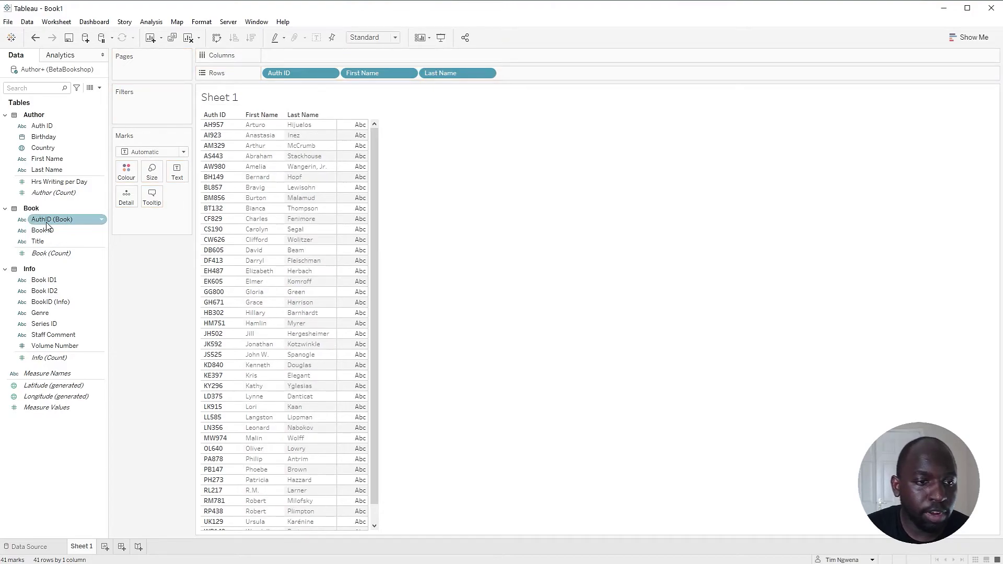
{"action": "left_click_drag", "start_coordinate": [37, 241], "coordinate": [541, 73]}
{"action": "left_click", "coordinate": [41, 313]}
{"action": "left_click_drag", "start_coordinate": [51, 318], "coordinate": [647, 75]}
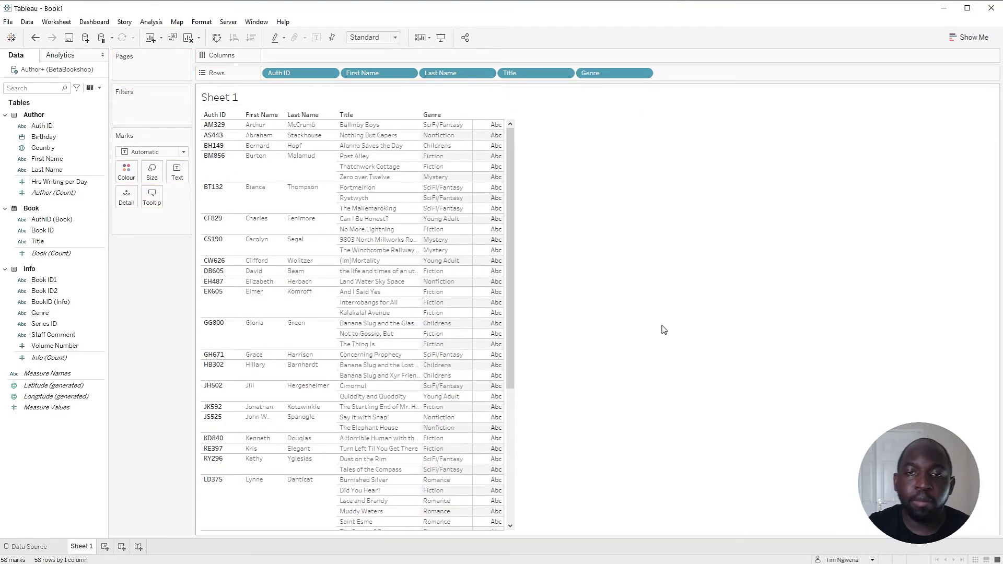